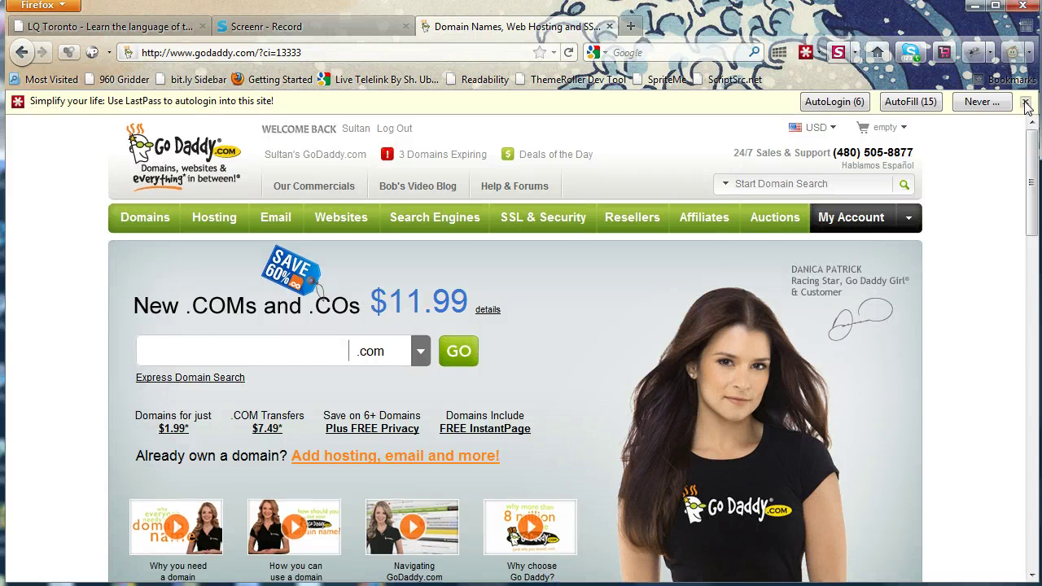
Open the account's Domain Management page from the Go Daddy home page
mouse_move(861, 153)
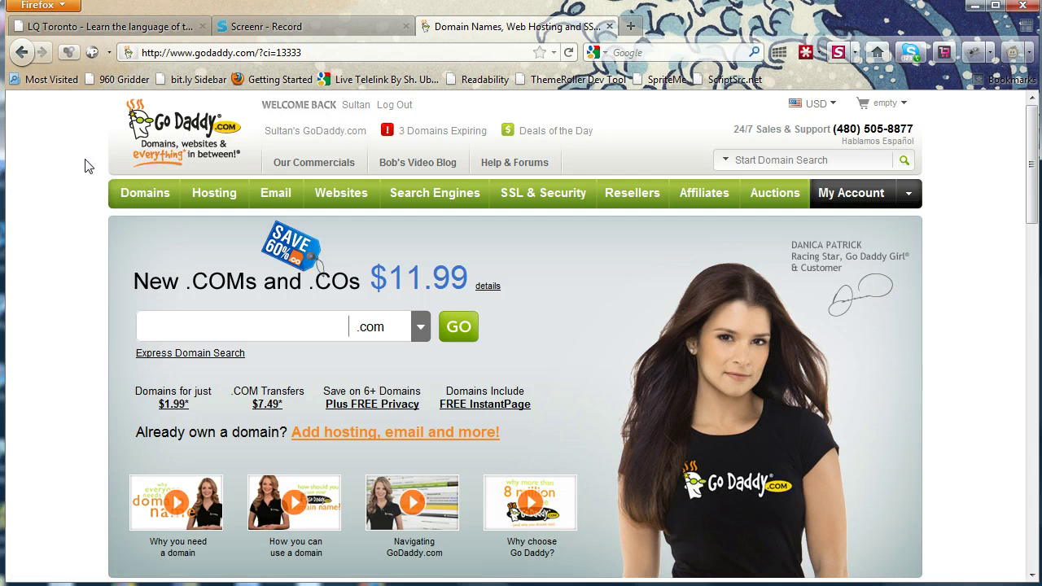
mouse_move(172, 199)
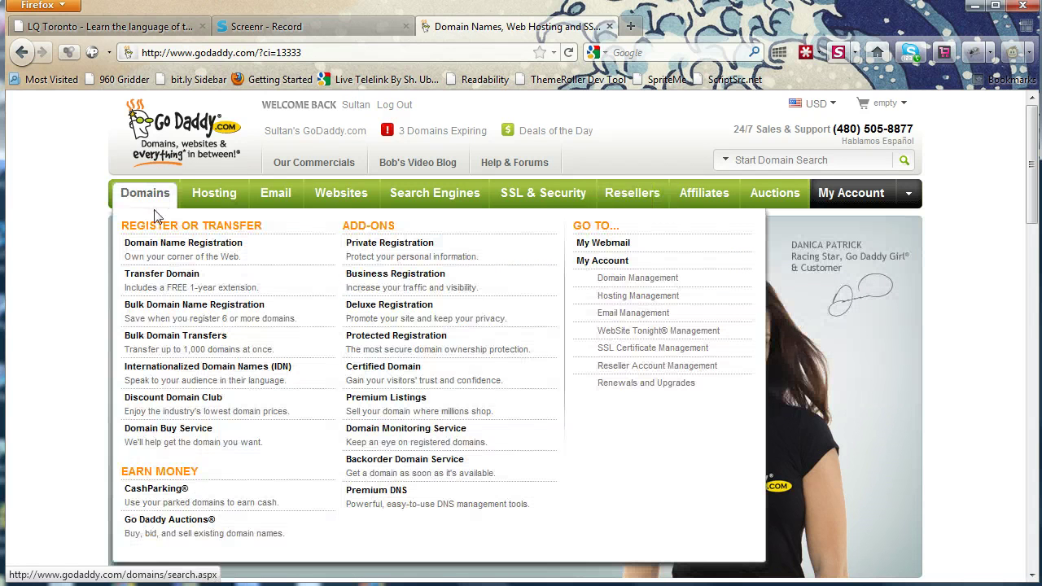
click(618, 283)
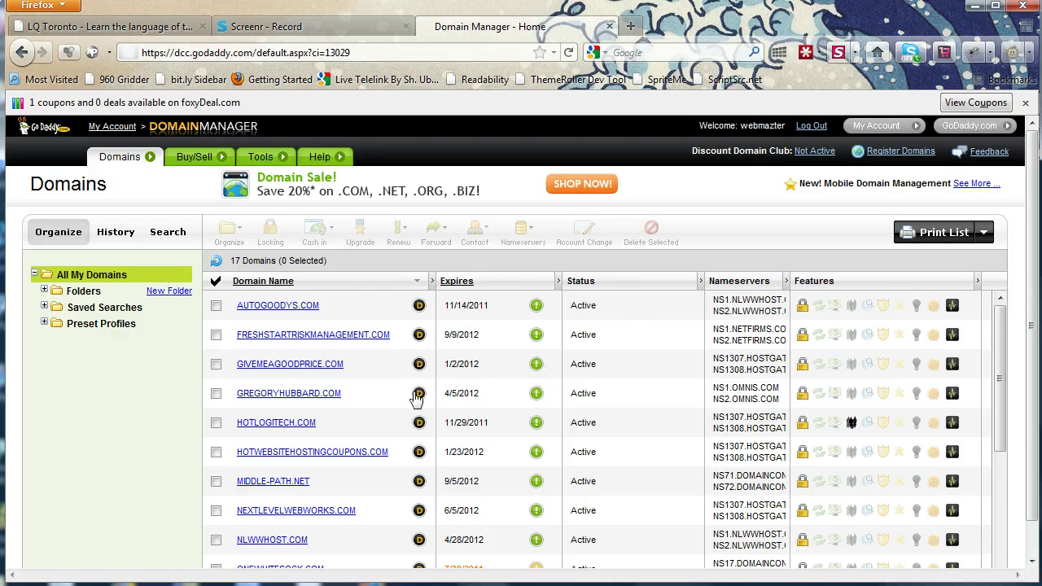
Widen the Nameservers column in the domain list so the full nameserver names fit
scroll(326, 400, down, 3)
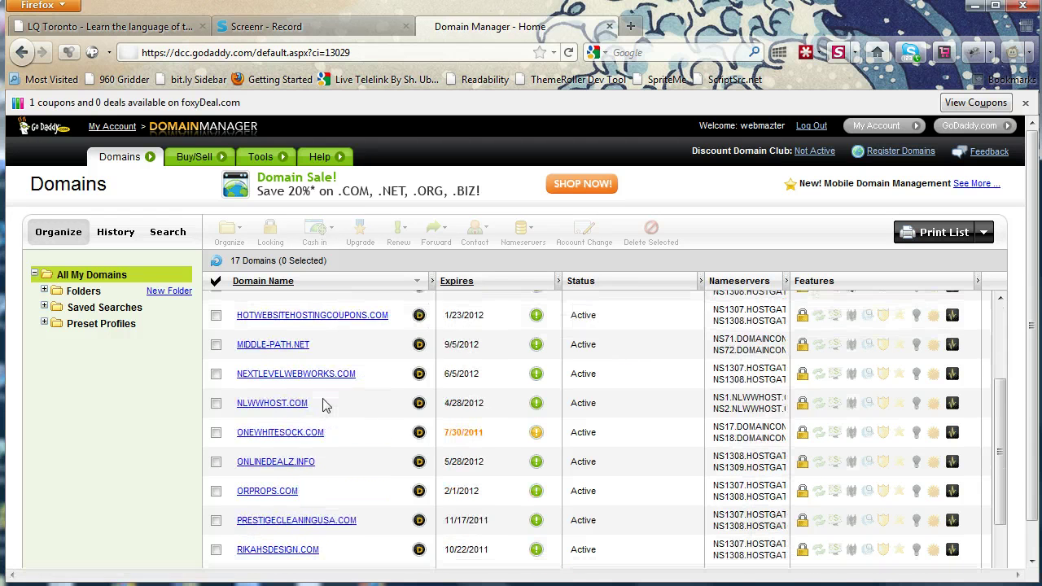
scroll(323, 404, down, 2)
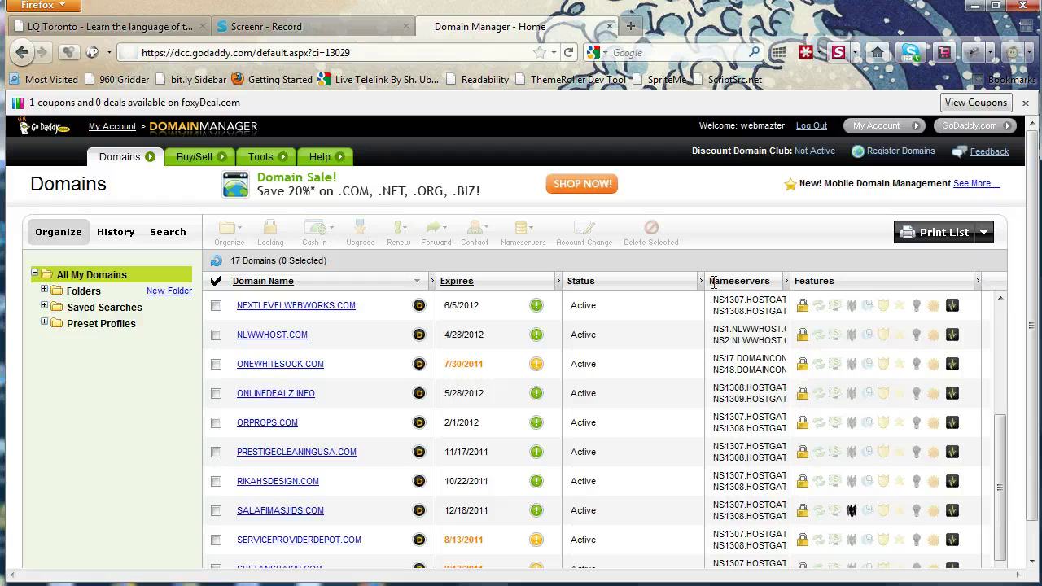
mouse_move(705, 285)
mouse_down()
mouse_move(666, 291)
mouse_move(687, 290)
mouse_up()
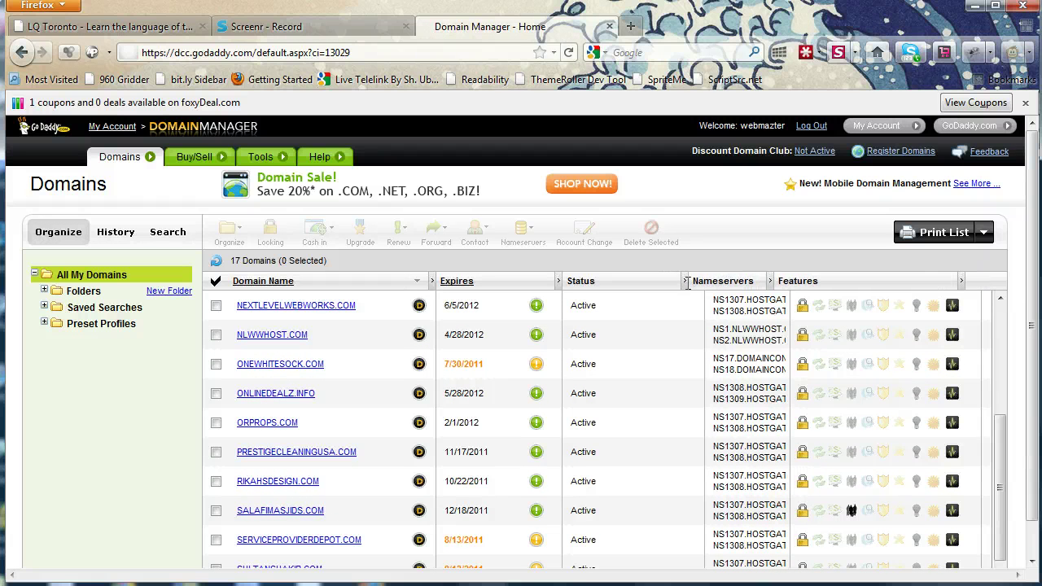
drag(770, 281, 814, 274)
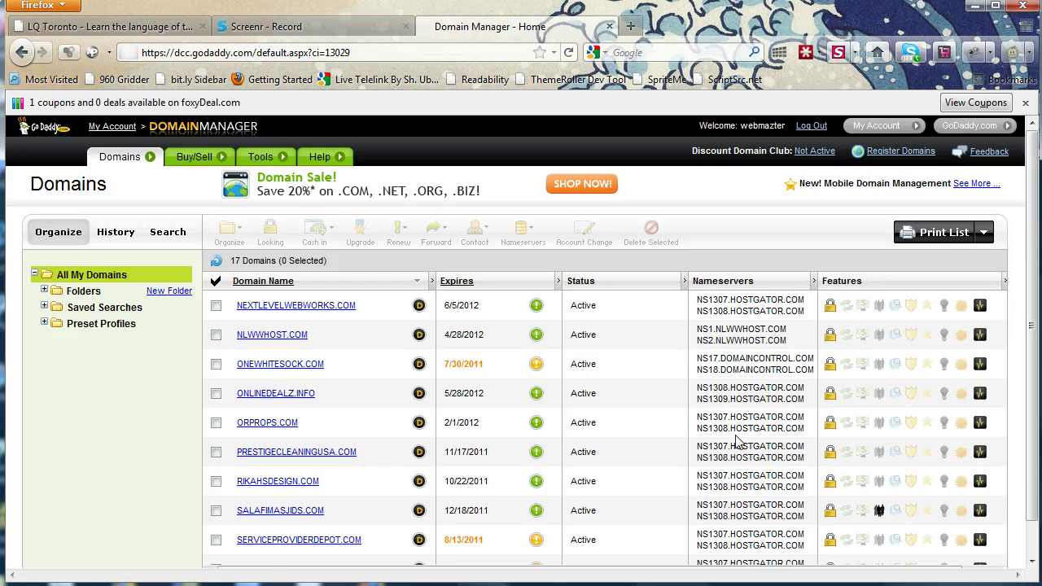
Find ONEWHITESOCK.COM in the domain list and open its details page
scroll(736, 442, down, 1)
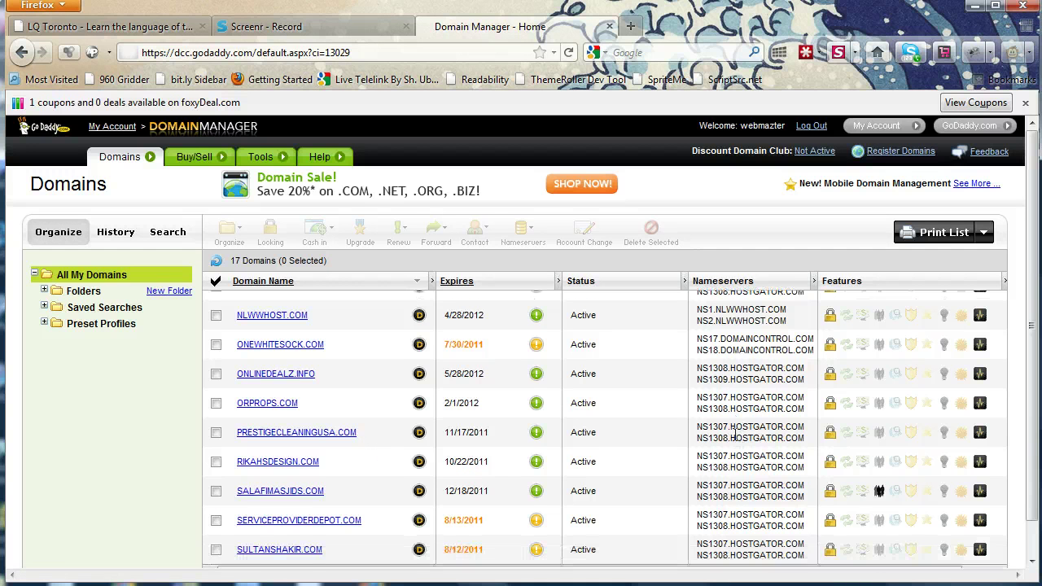
scroll(737, 434, up, 3)
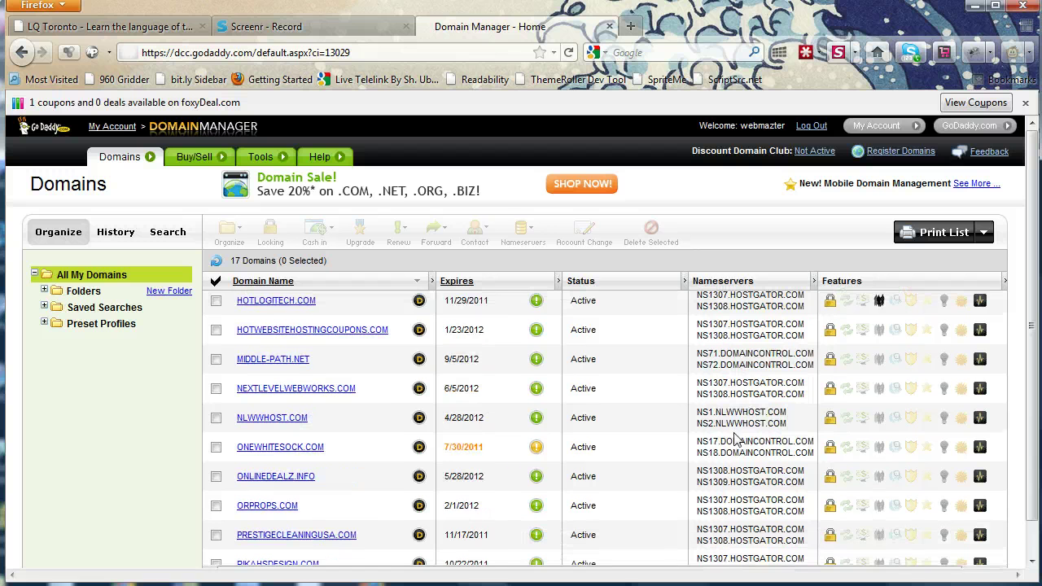
scroll(348, 395, up, 1)
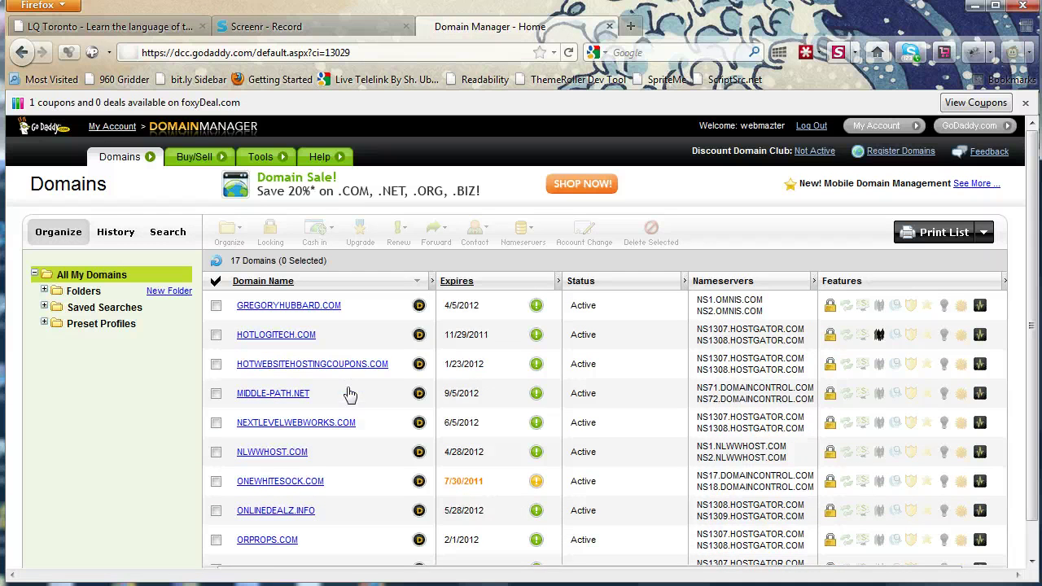
scroll(348, 395, up, 2)
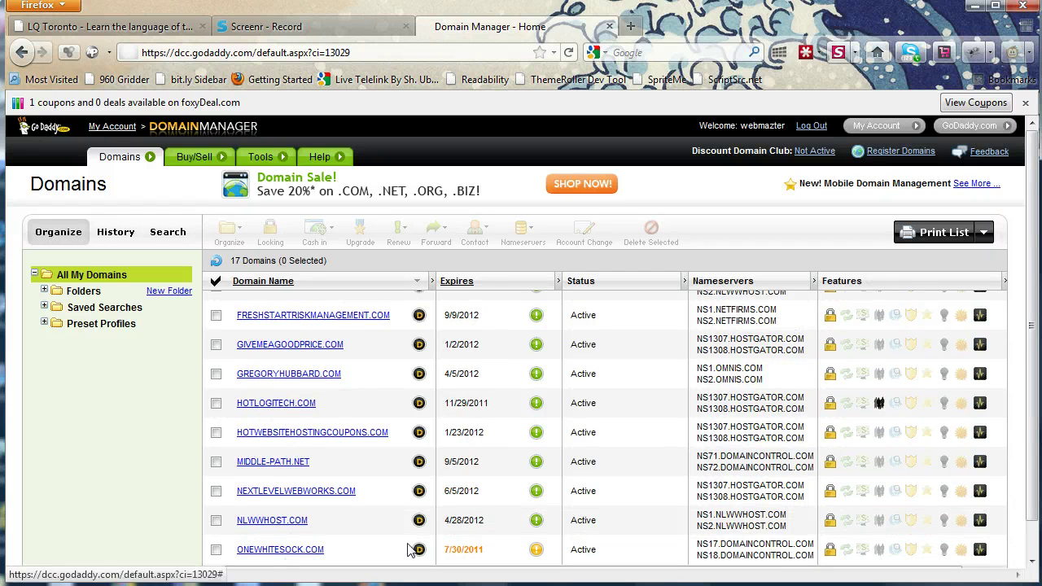
scroll(411, 547, down, 2)
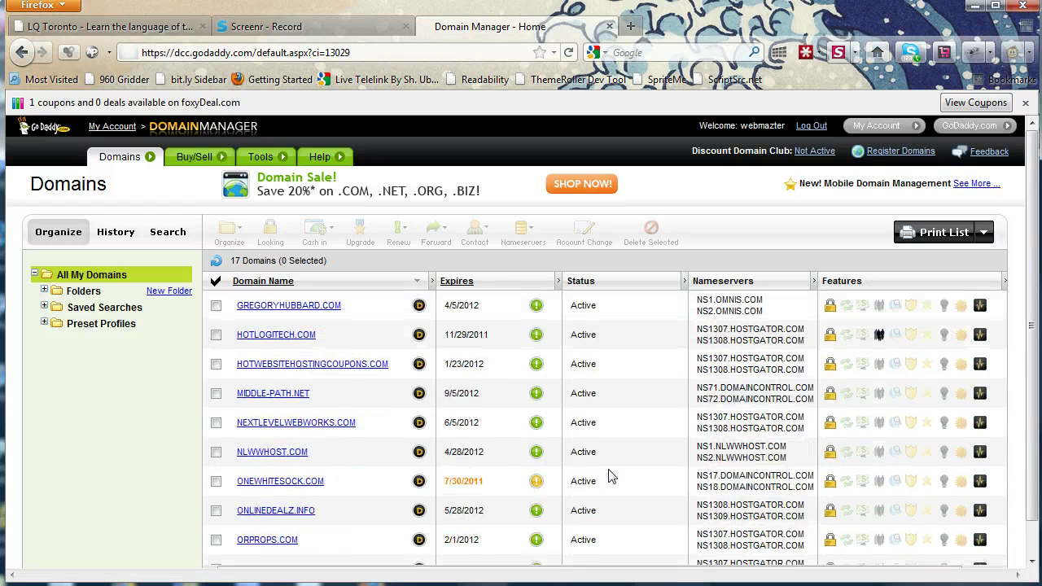
click(291, 484)
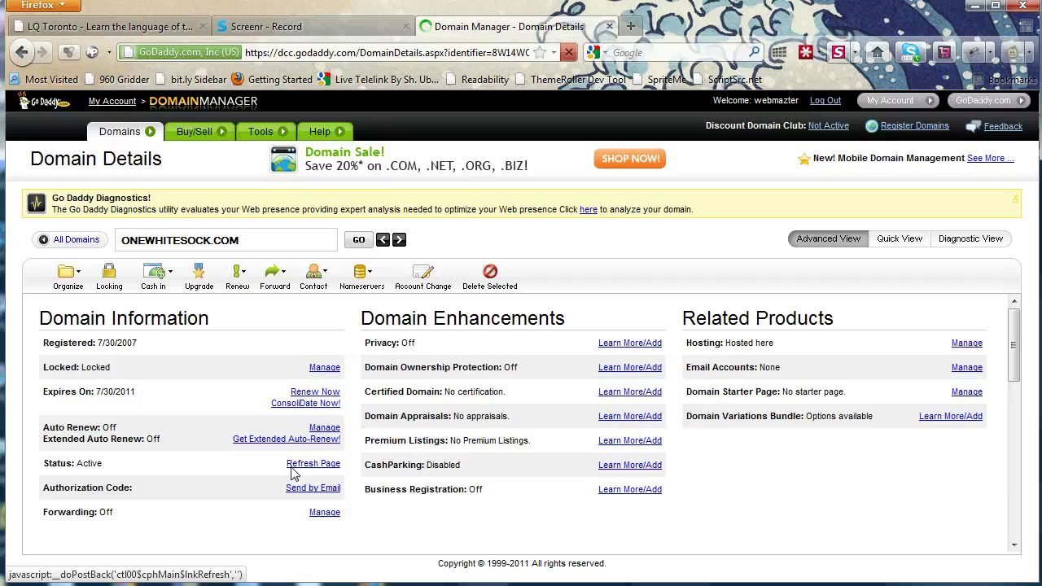
Open the nameserver settings of ONEWHITESOCK.COM and replace Nameserver 1 with ns1307.hostgator.com copied from the Notepad note
scroll(271, 355, down, 3)
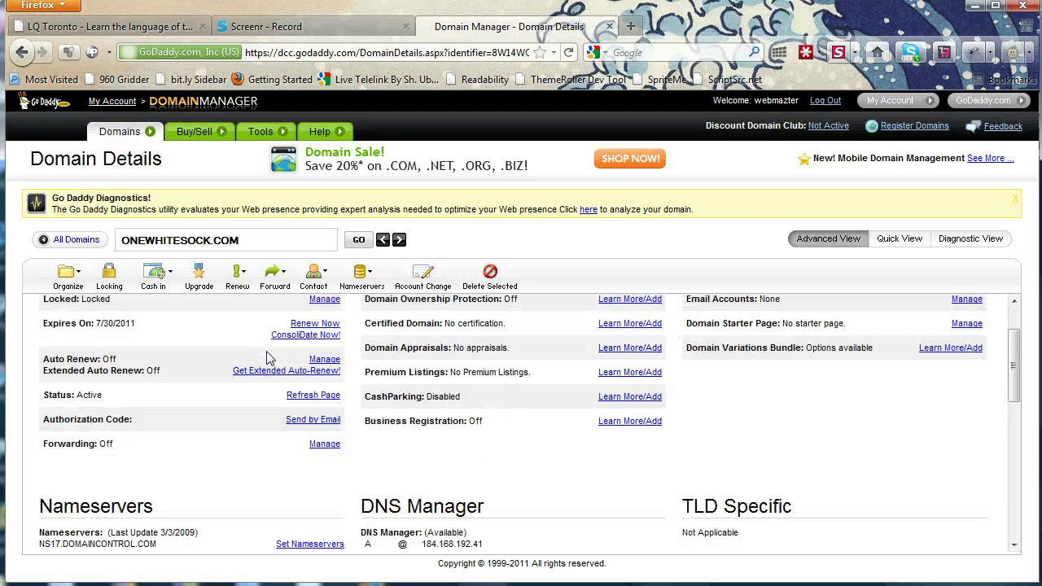
scroll(270, 359, down, 3)
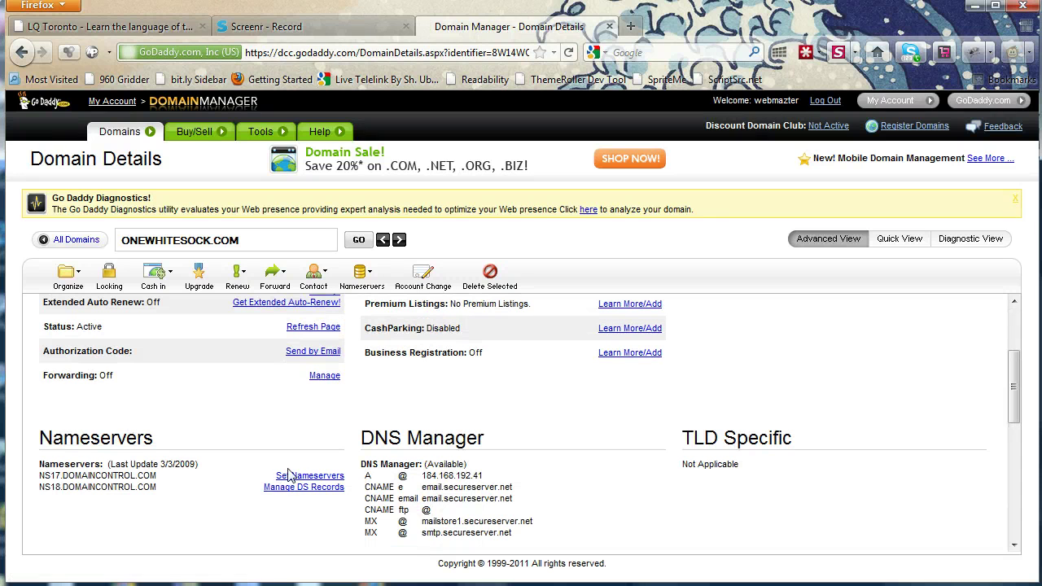
click(295, 477)
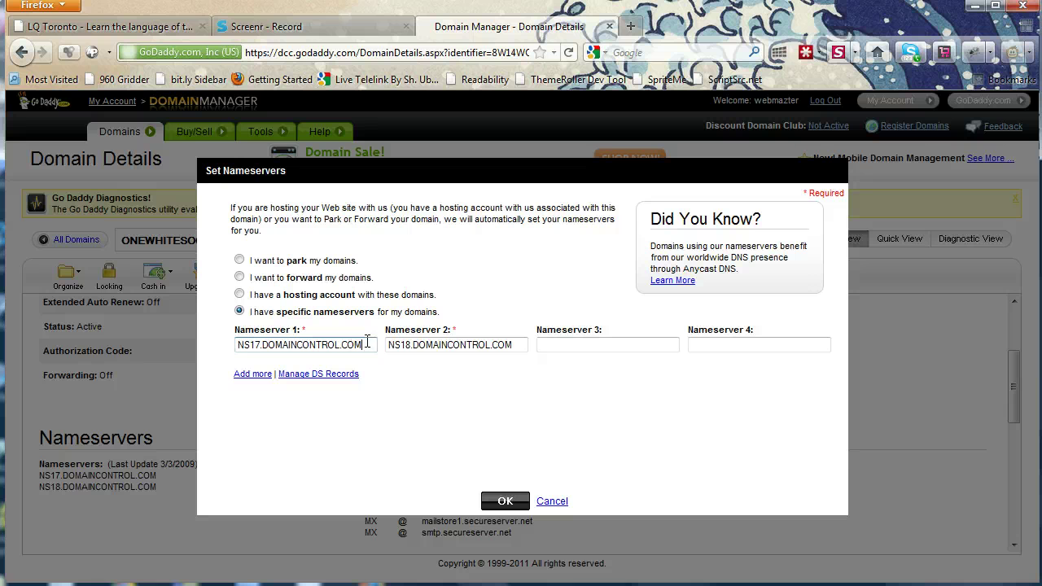
drag(367, 341, 234, 353)
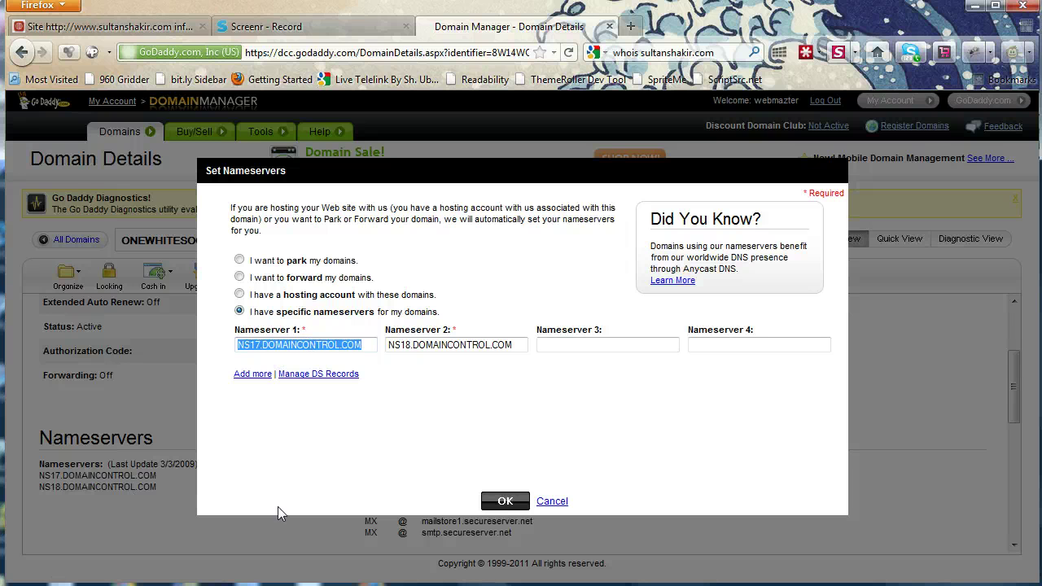
key(alt+Tab)
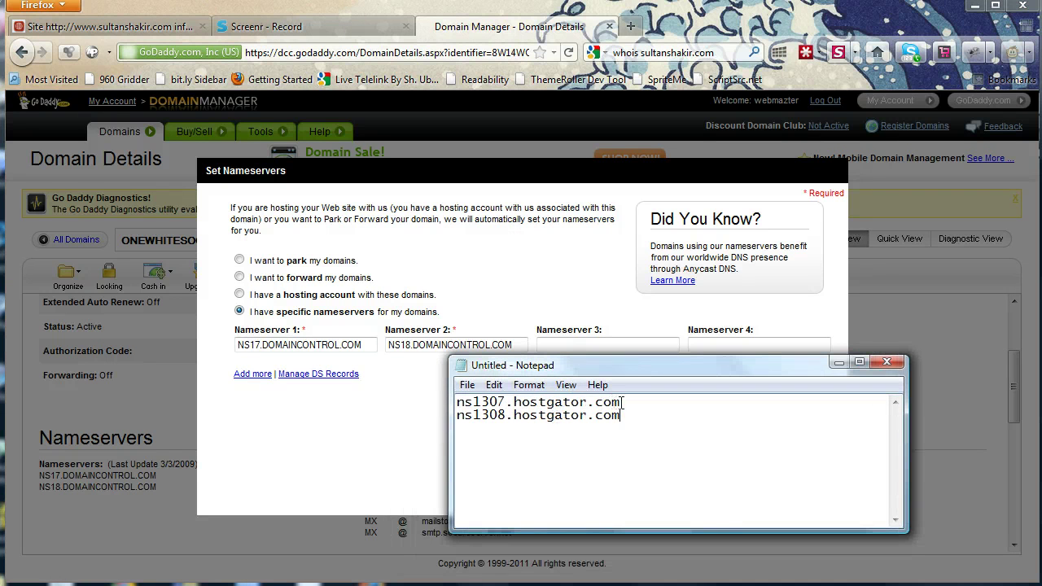
drag(627, 401, 446, 411)
key(ctrl+c)
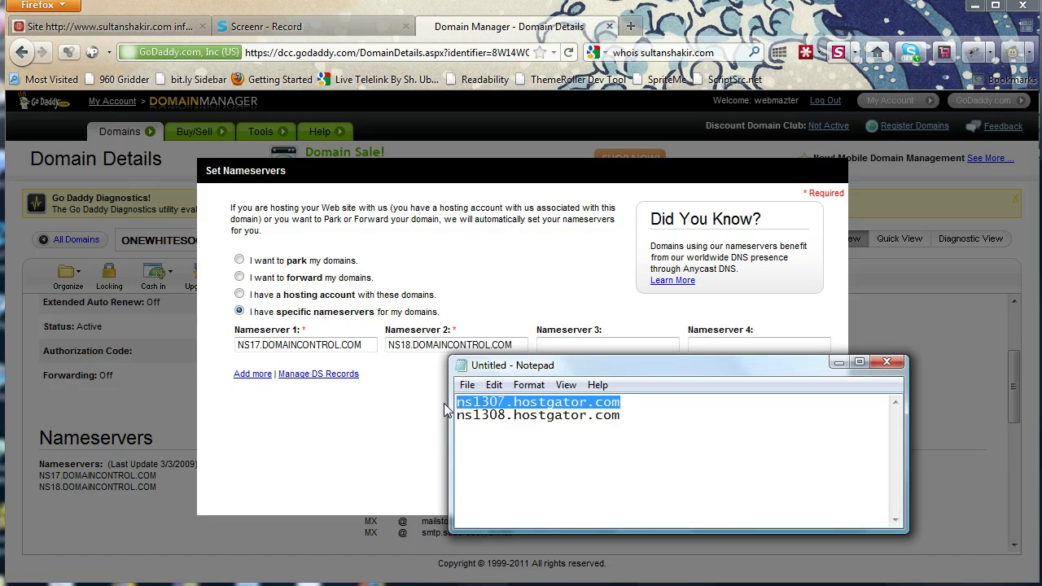
click(370, 345)
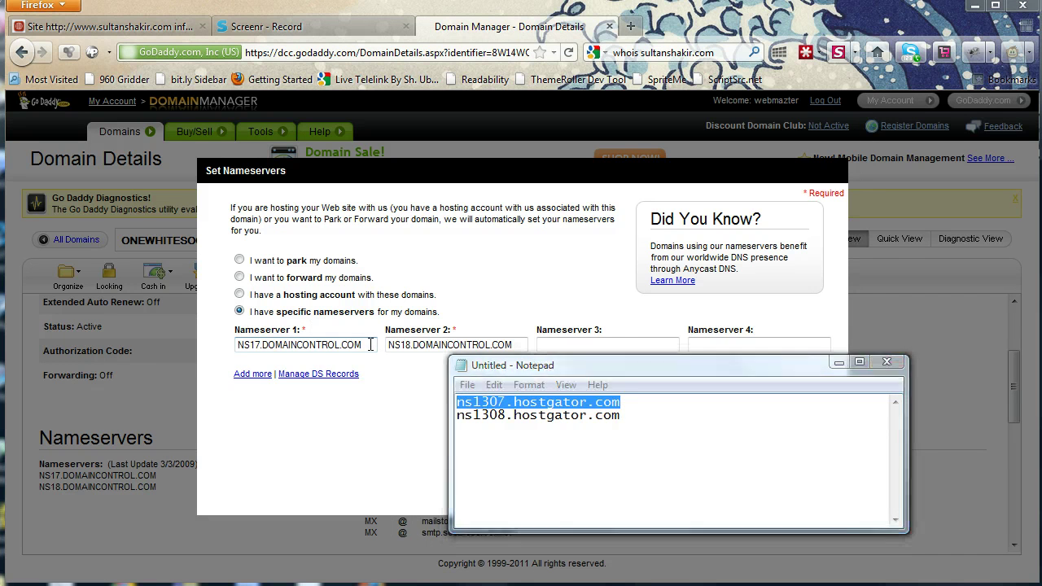
key(ctrl+a)
key(ctrl+v)
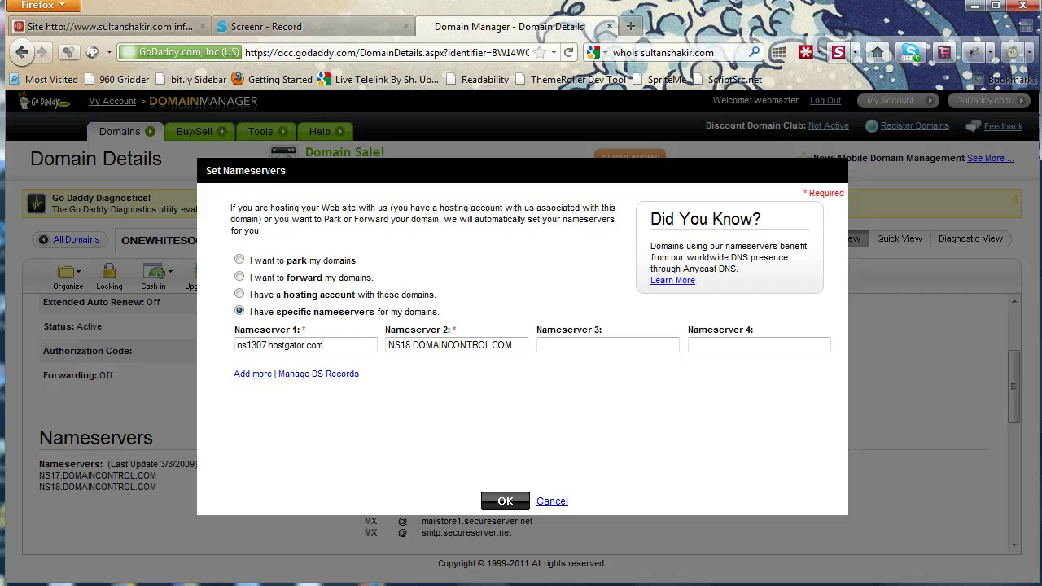
Copy ns1308.hostgator.com from the Notepad note and set it as Nameserver 2
key(alt+Tab)
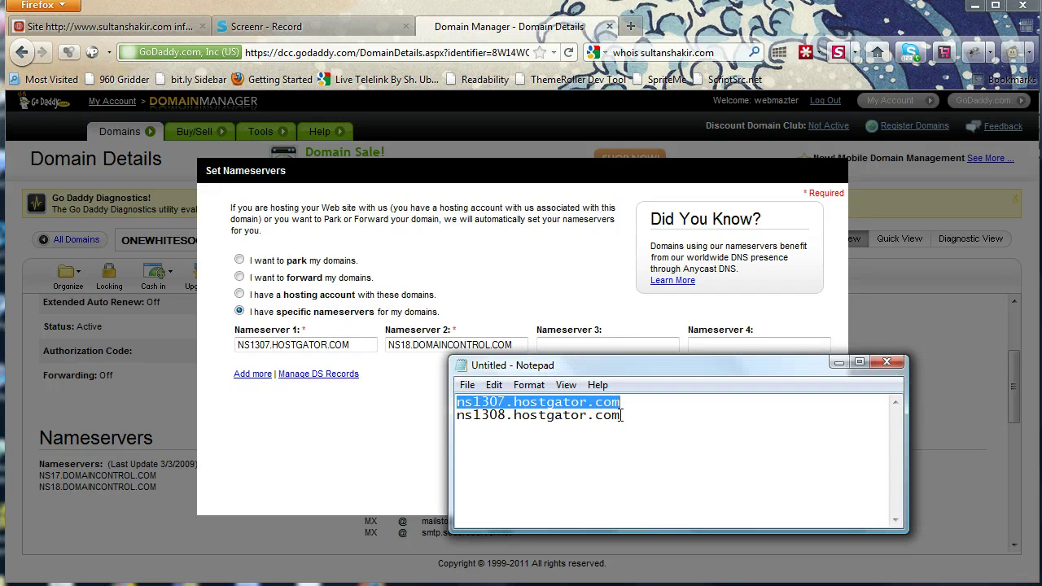
drag(622, 416, 443, 419)
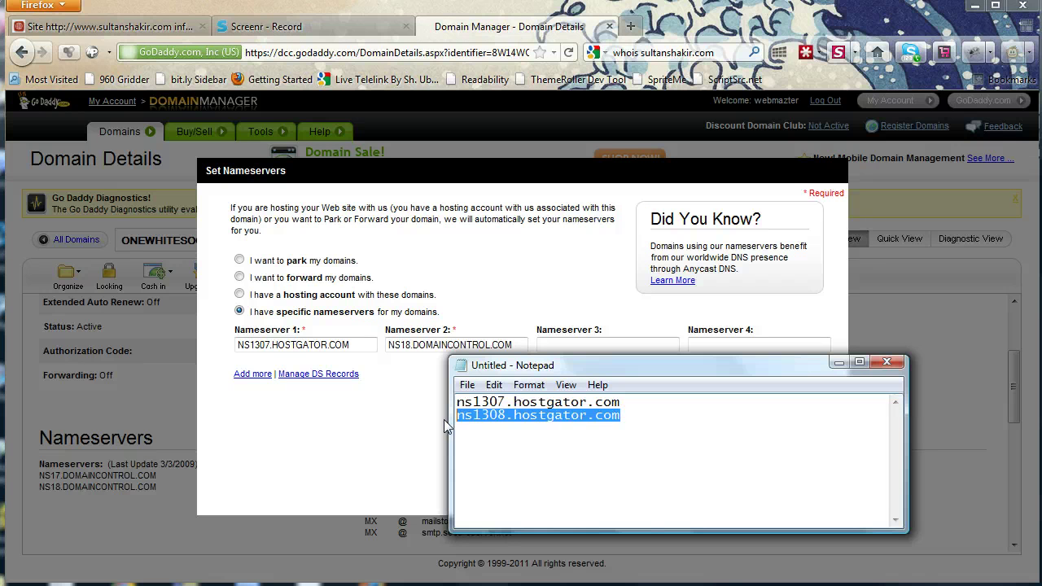
key(ctrl+v)
key(ctrl+z)
key(ctrl+c)
triple_click(414, 343)
key(ctrl+v)
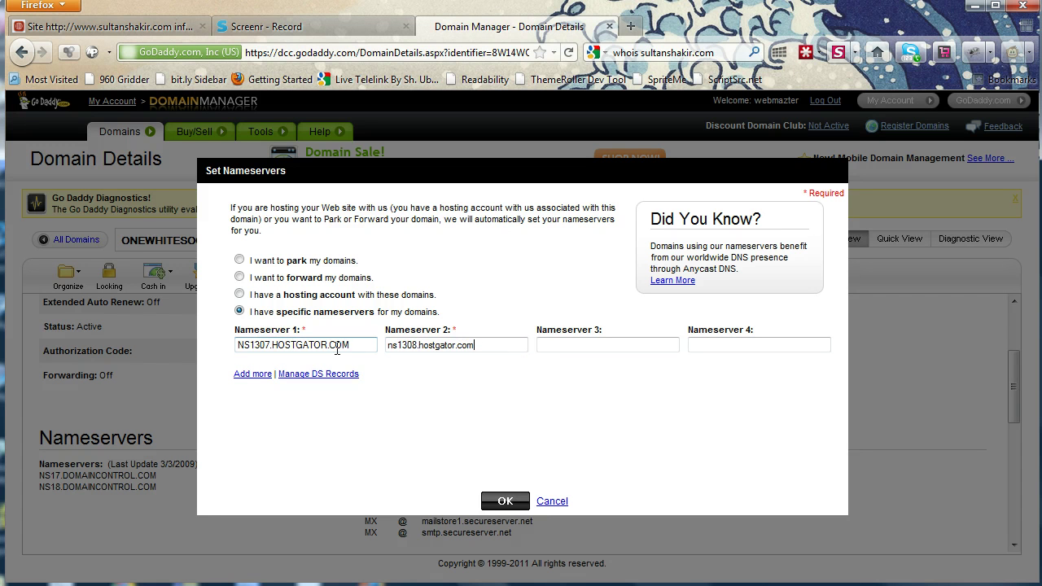
Check the Nameserver 2 entry part by part, submit the nameserver changes and close the confirmation
double_click(402, 345)
double_click(444, 345)
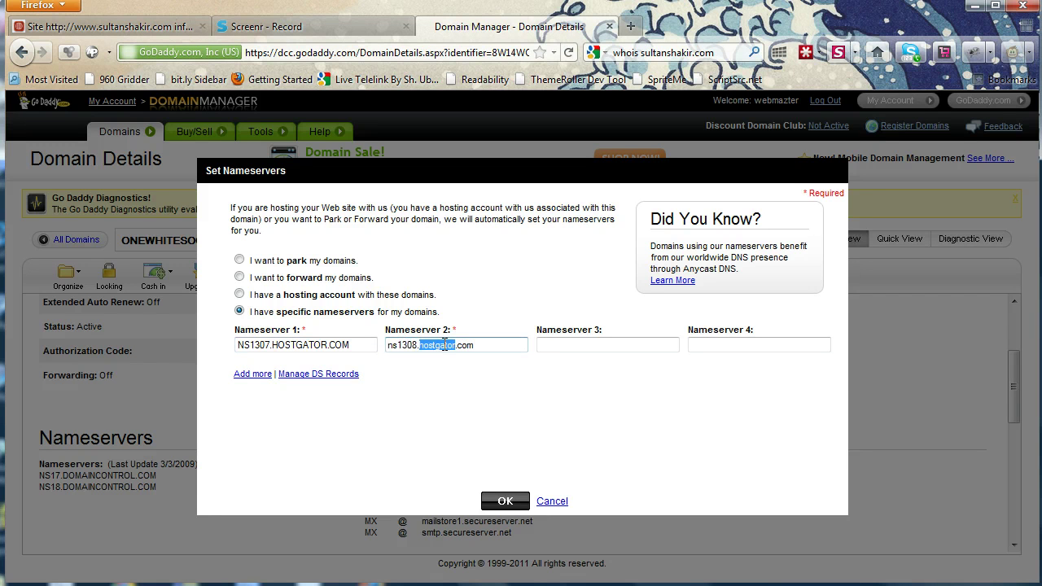
double_click(470, 346)
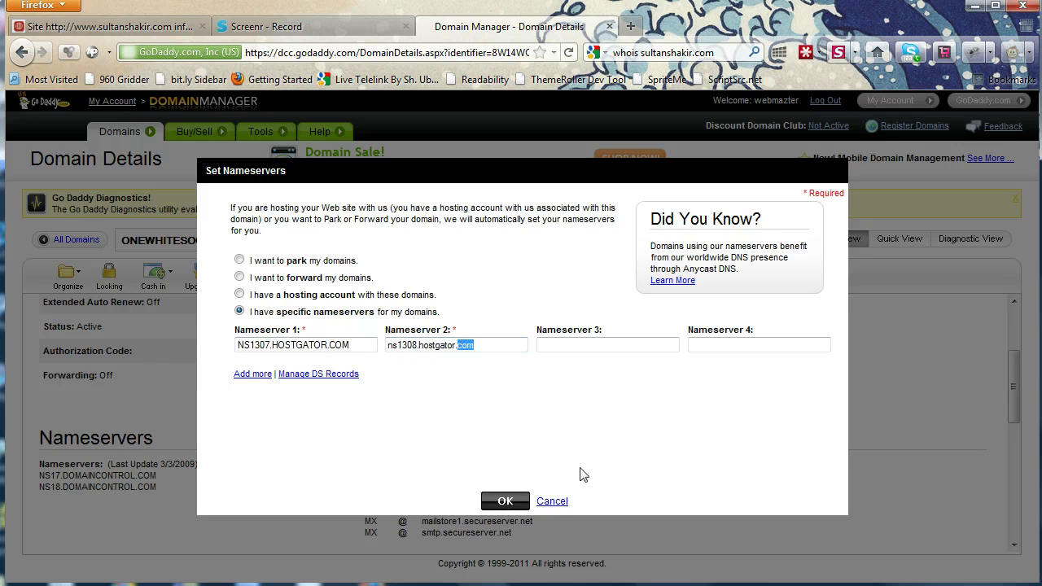
click(580, 443)
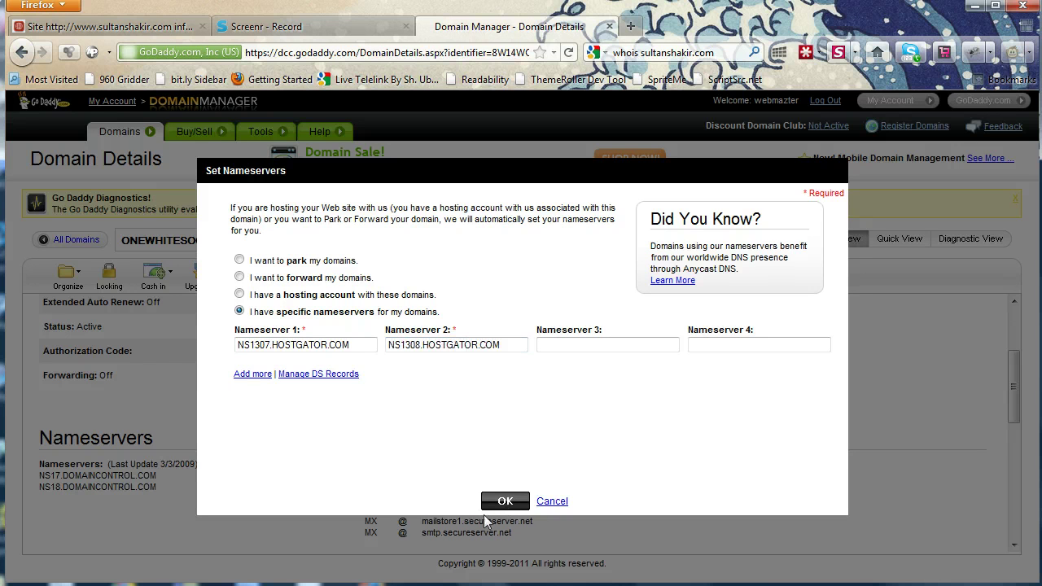
click(505, 501)
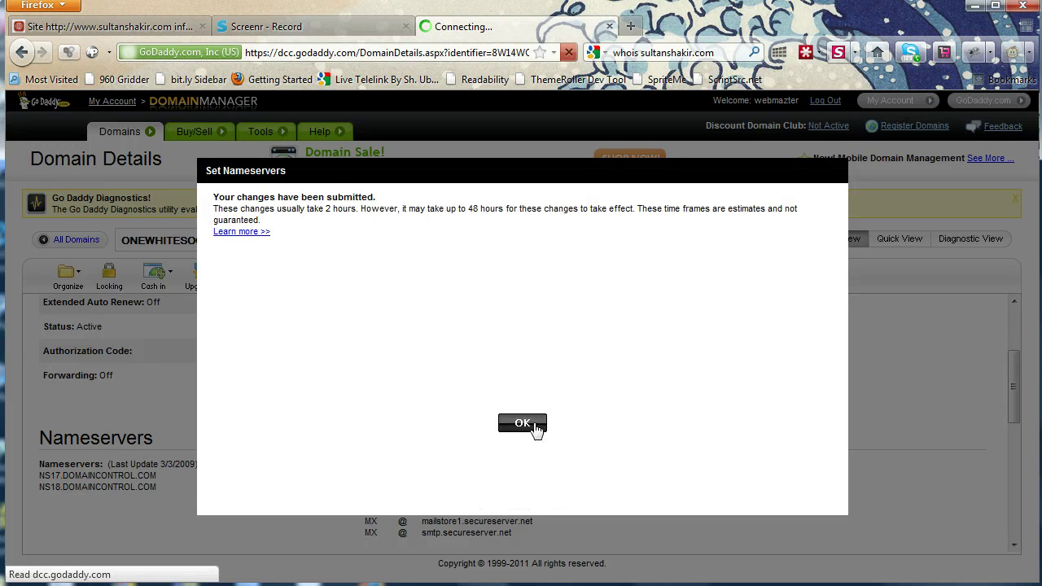
click(535, 428)
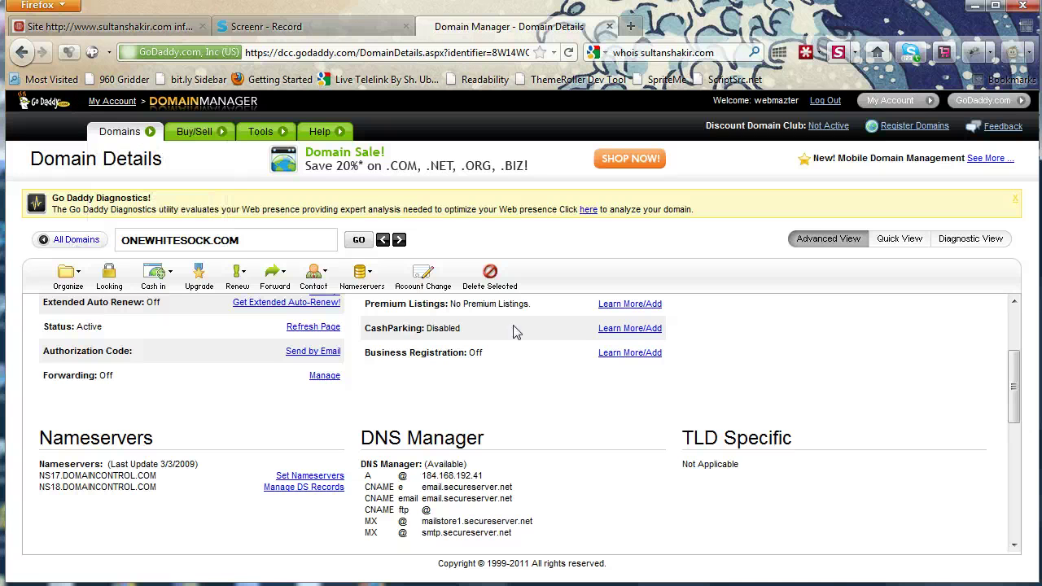
Reload the ONEWHITESOCK.COM details page to check its status and nameservers
click(237, 274)
click(568, 52)
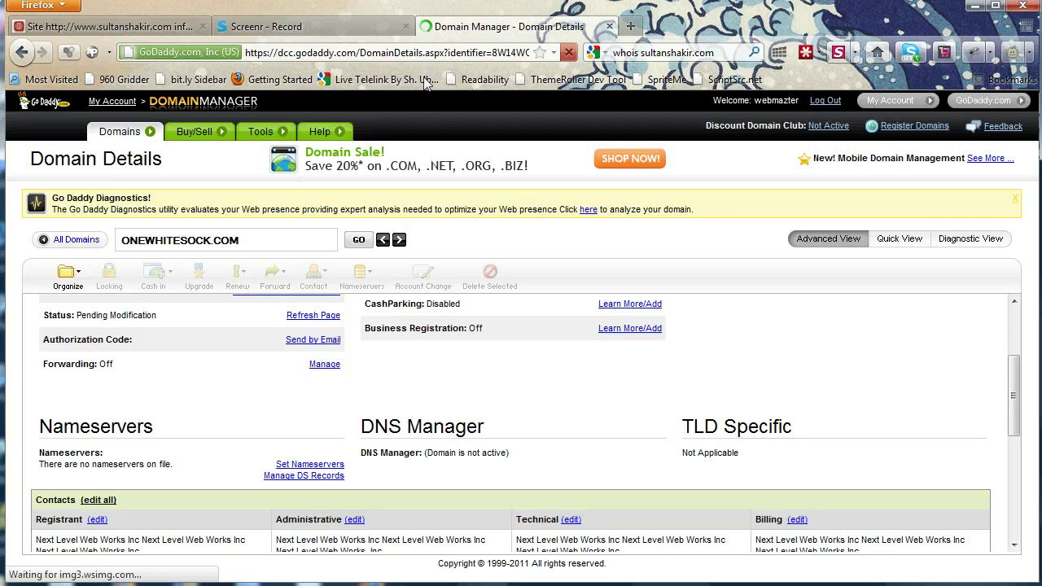
click(570, 53)
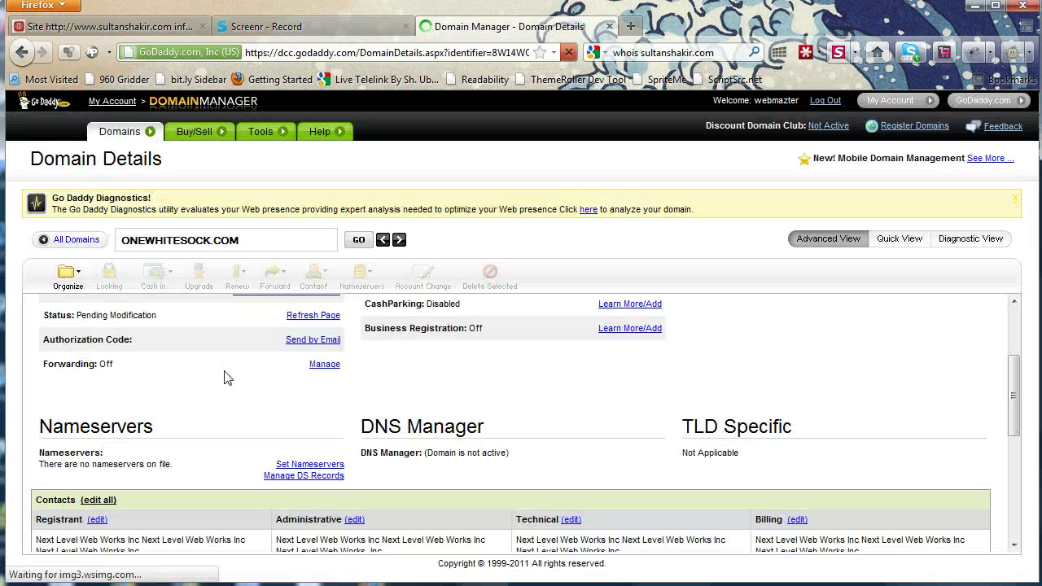
Return to the list of all domains and check the status and nameservers of ONEWHITESOCK.COM
mouse_move(130, 135)
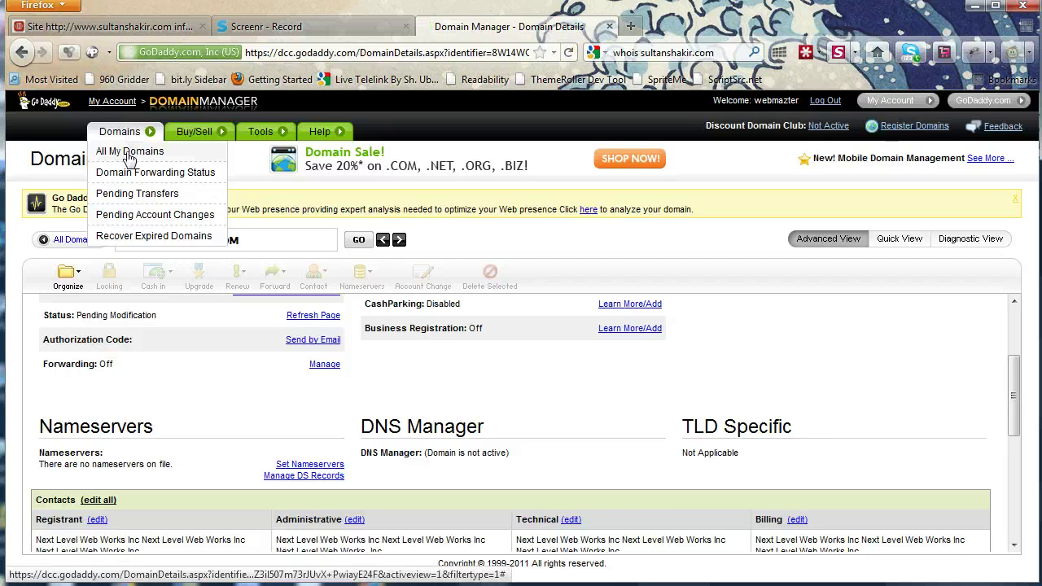
click(130, 157)
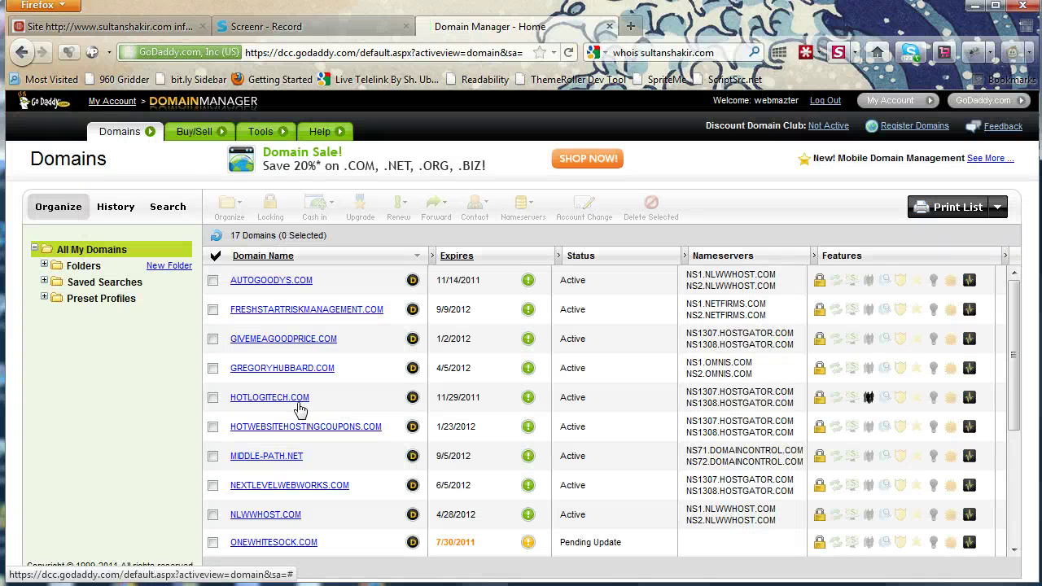
scroll(301, 407, down, 3)
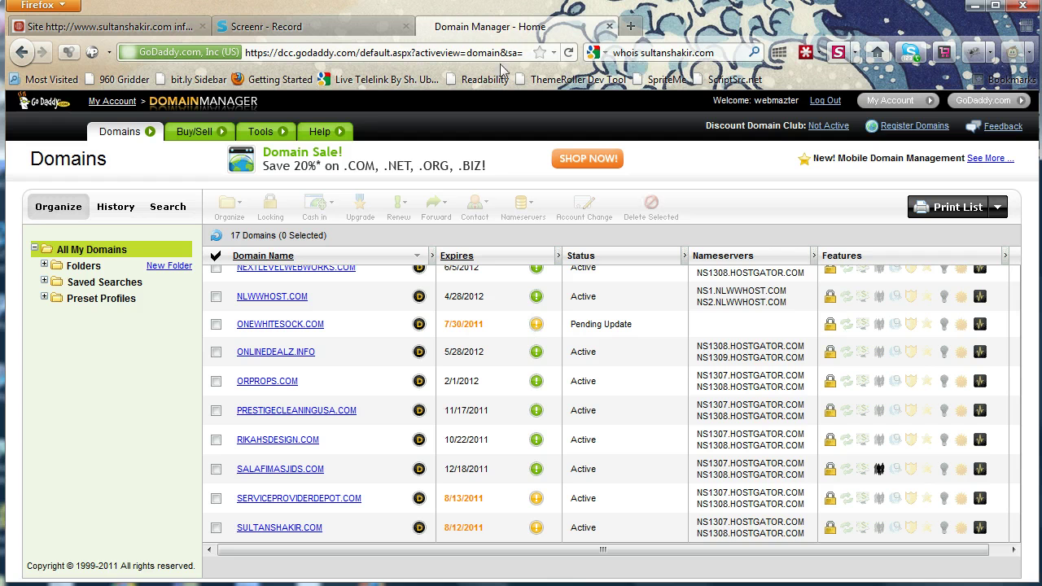
mouse_move(320, 131)
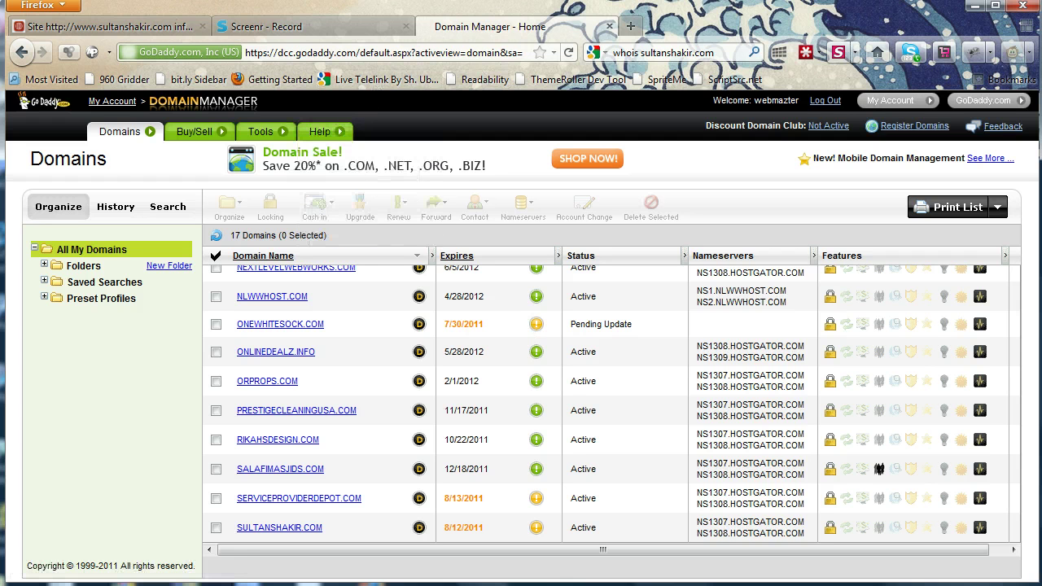